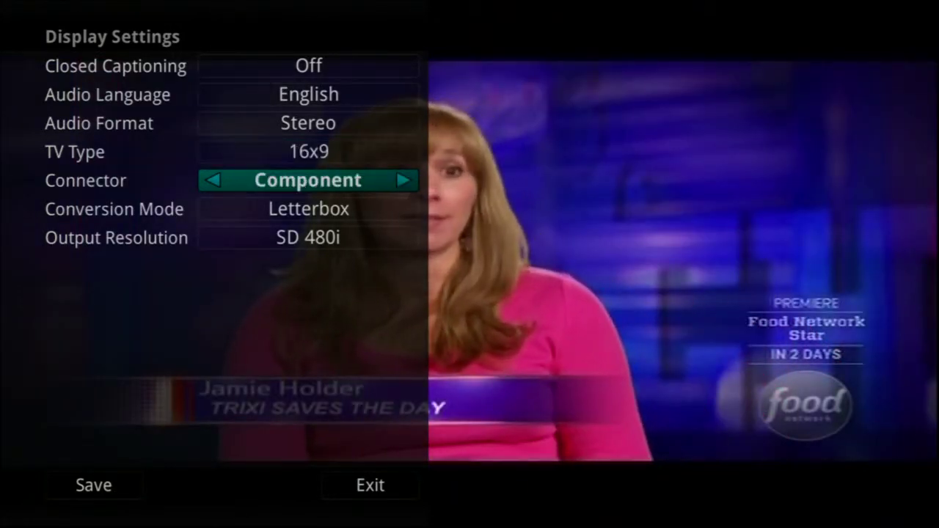
Keep the video connector on Component after briefly trying Composite, then move to Conversion Mode.
key("Right")
key("Right")
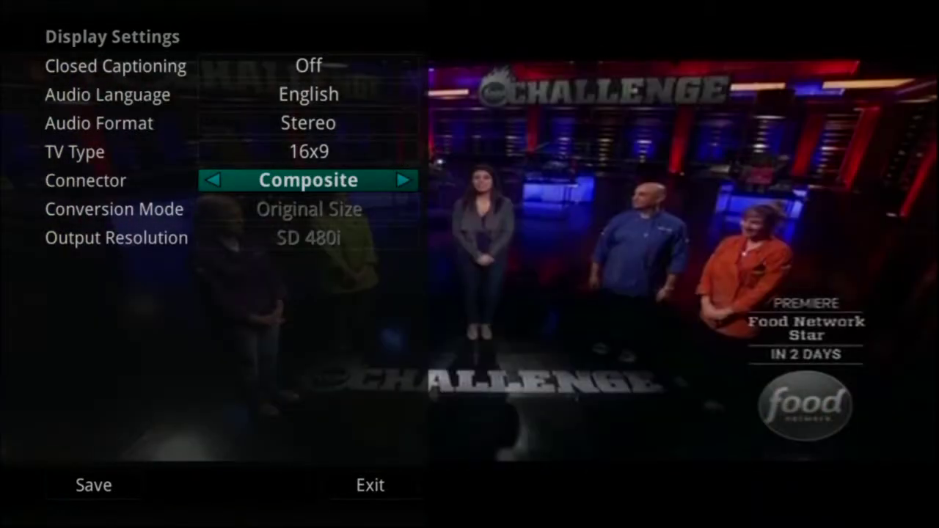
key("Left")
key("Left")
key("Down")
key("Down")
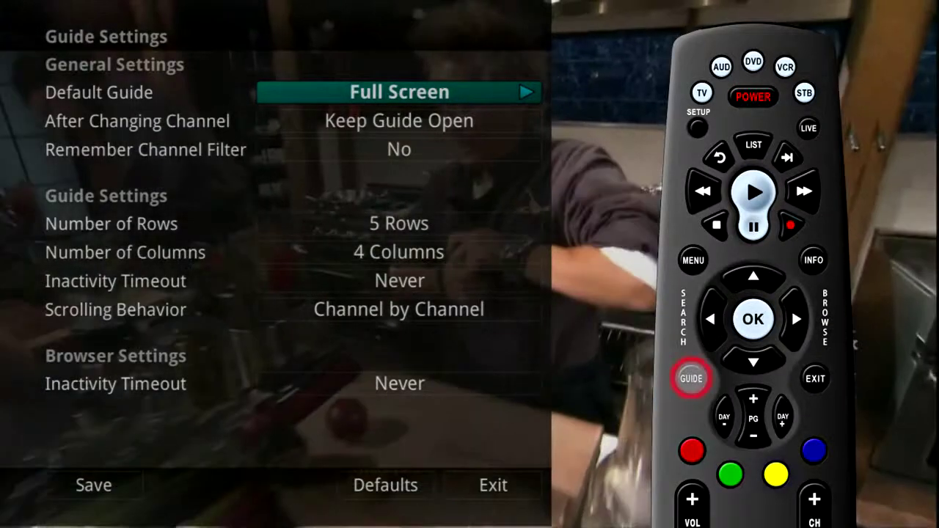
key("Right")
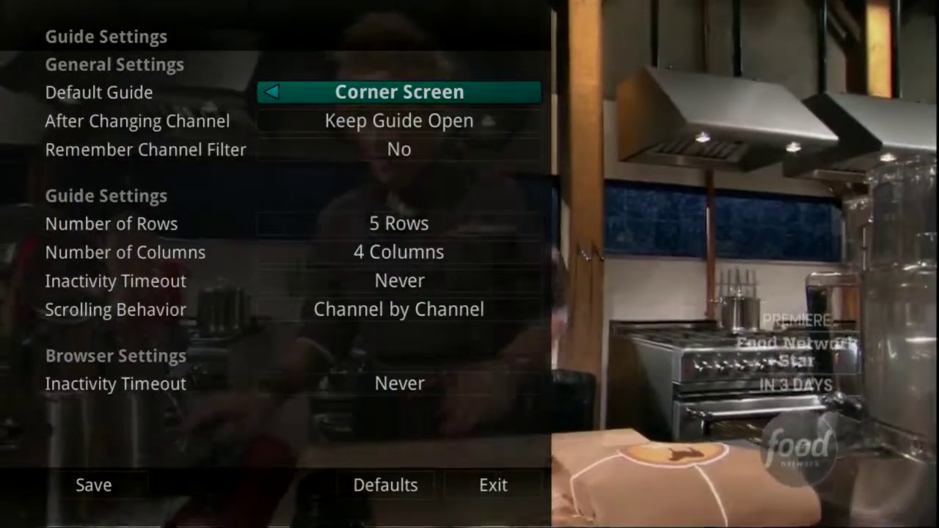
key("Left")
key("Down")
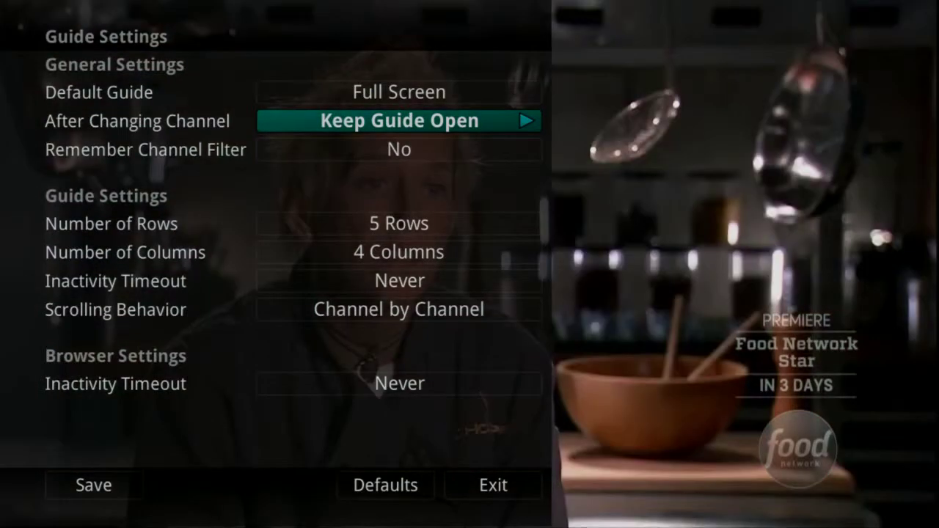
key("Right")
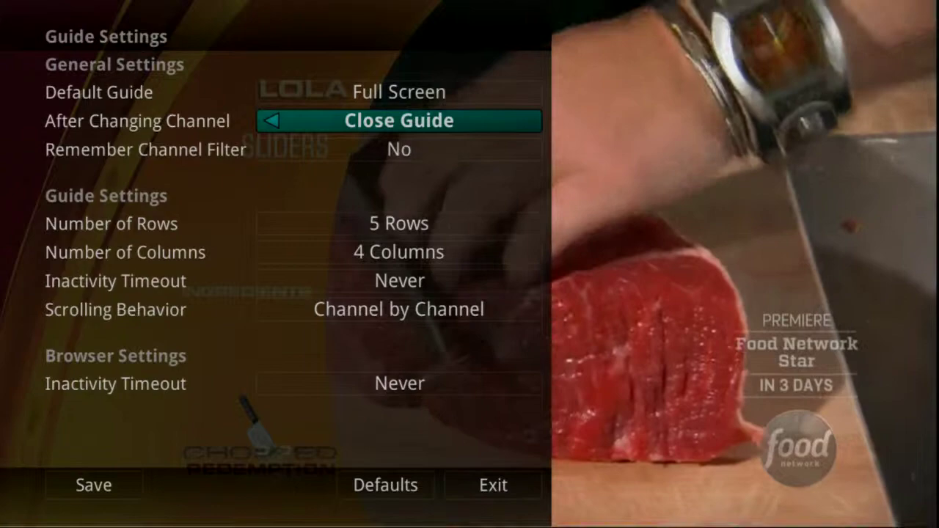
key("Left")
key("Down")
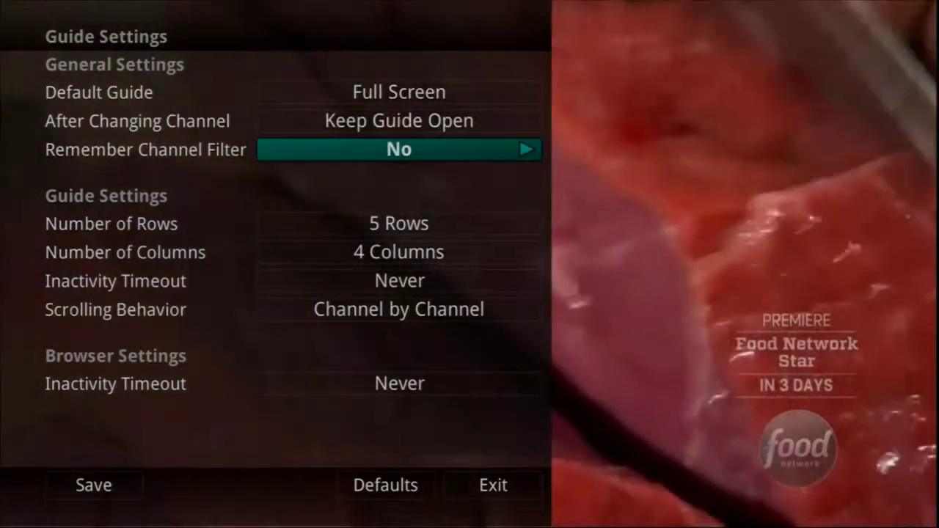
key("Right")
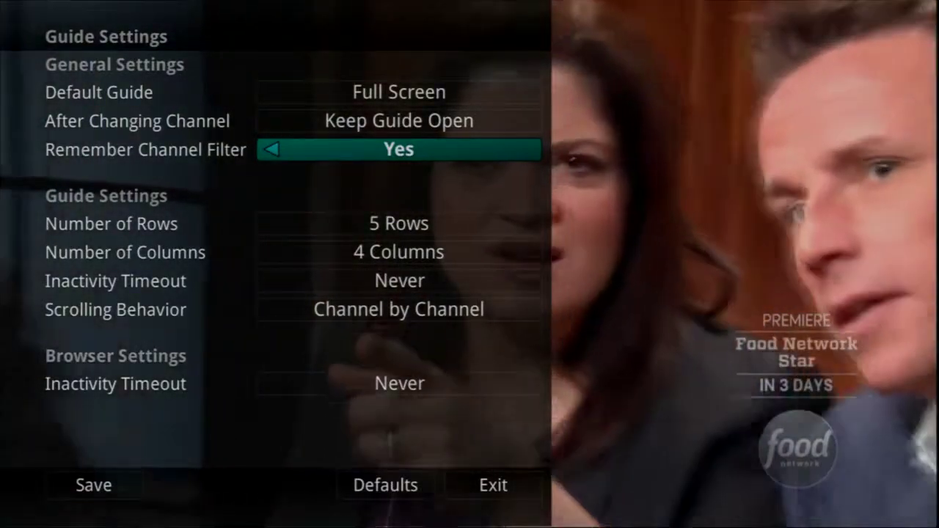
key("Left")
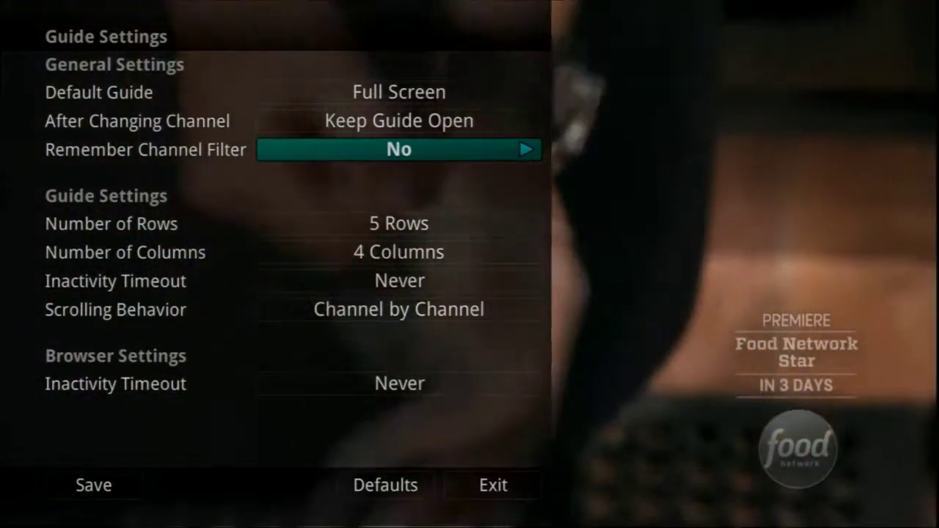
key("Down")
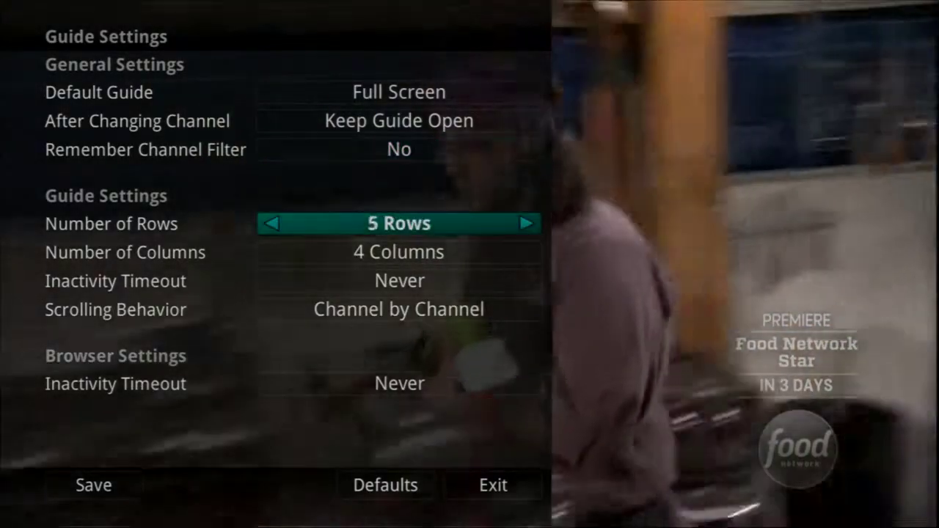
key("Right")
key("Left")
key("Left")
key("Left")
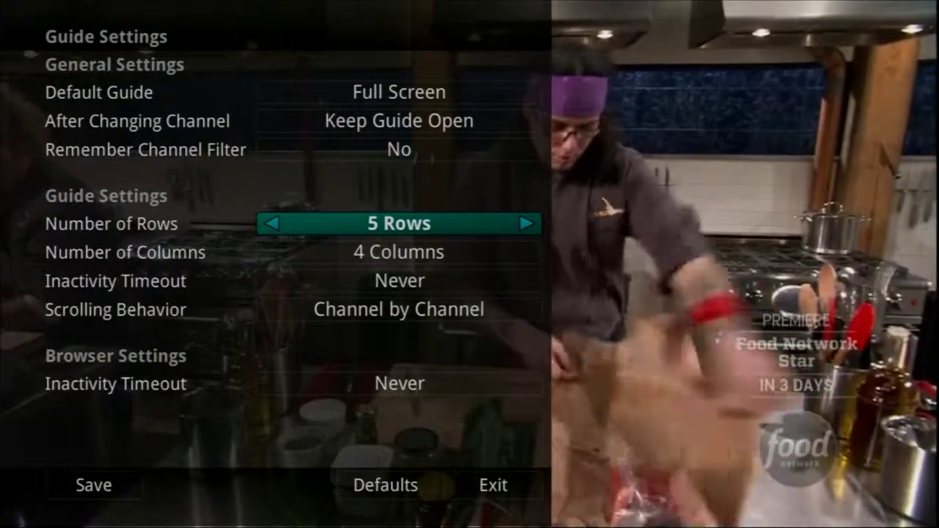
key("Down")
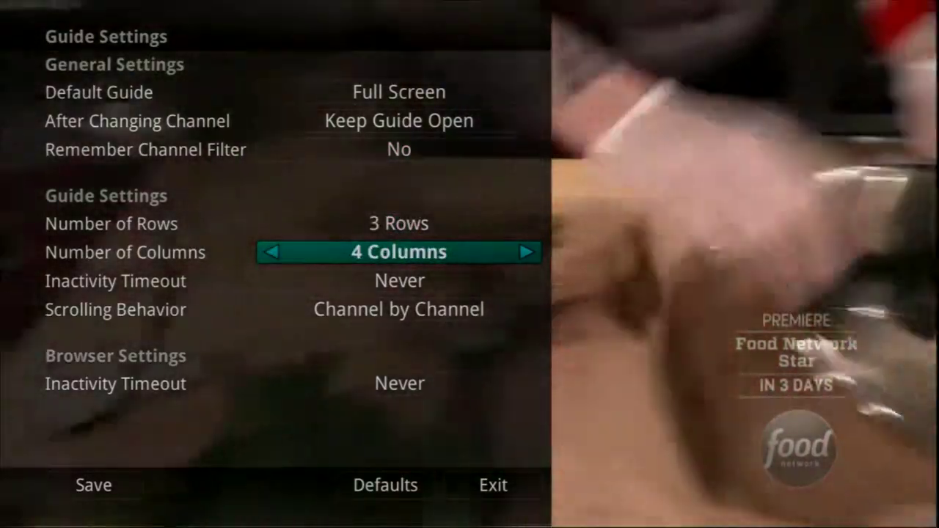
key("Left")
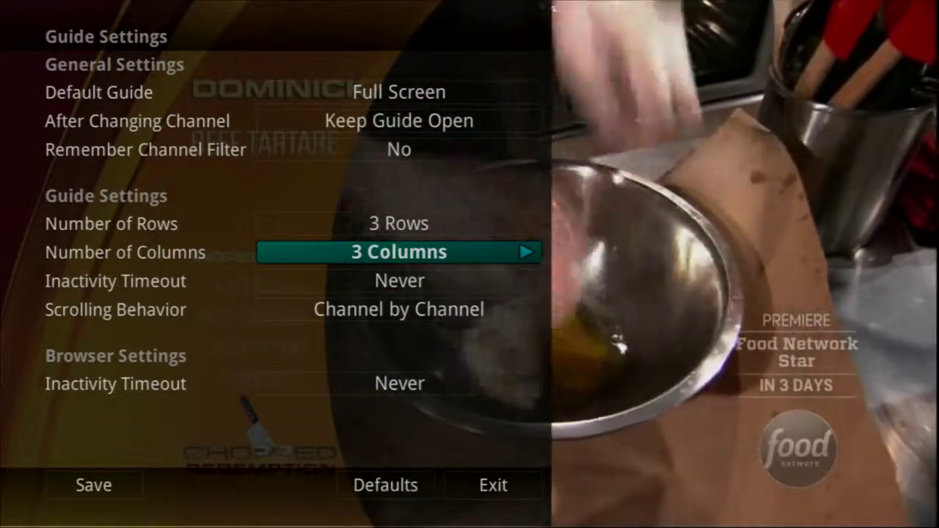
key("Escape")
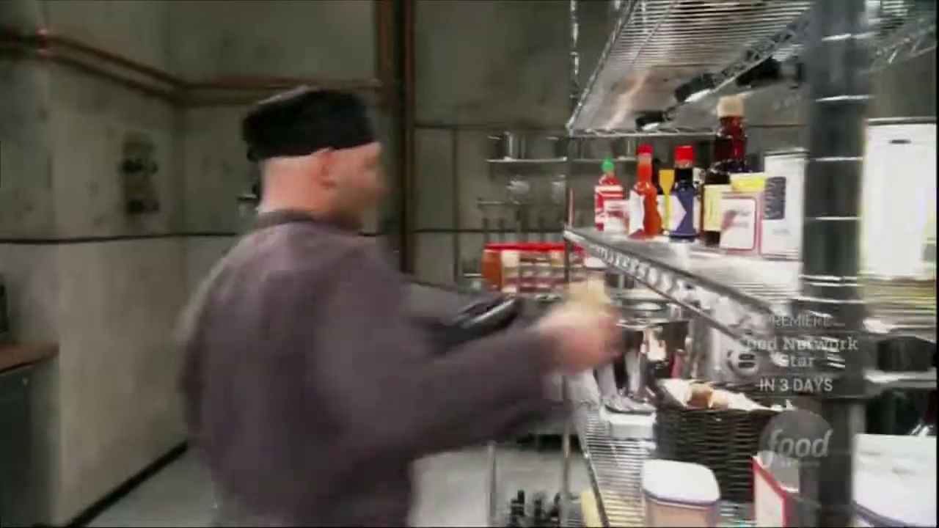
key("g")
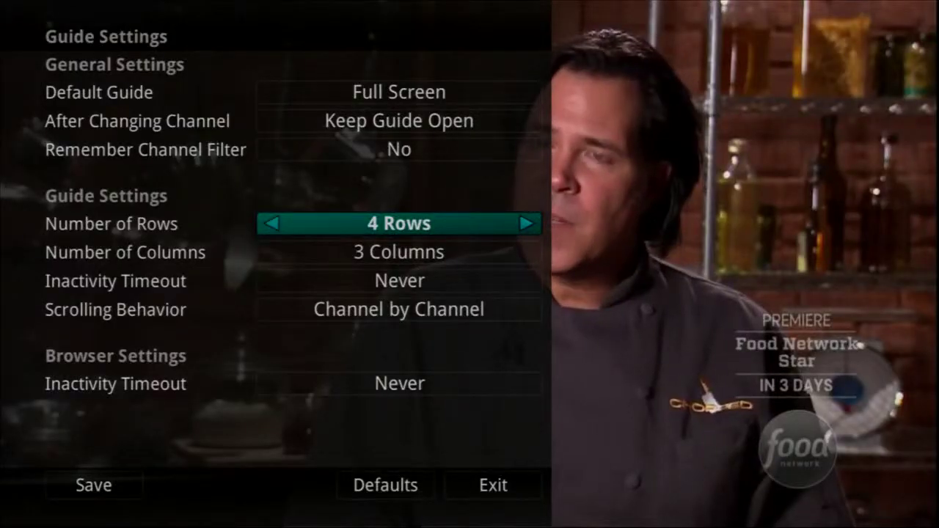
key("Right")
key("Right")
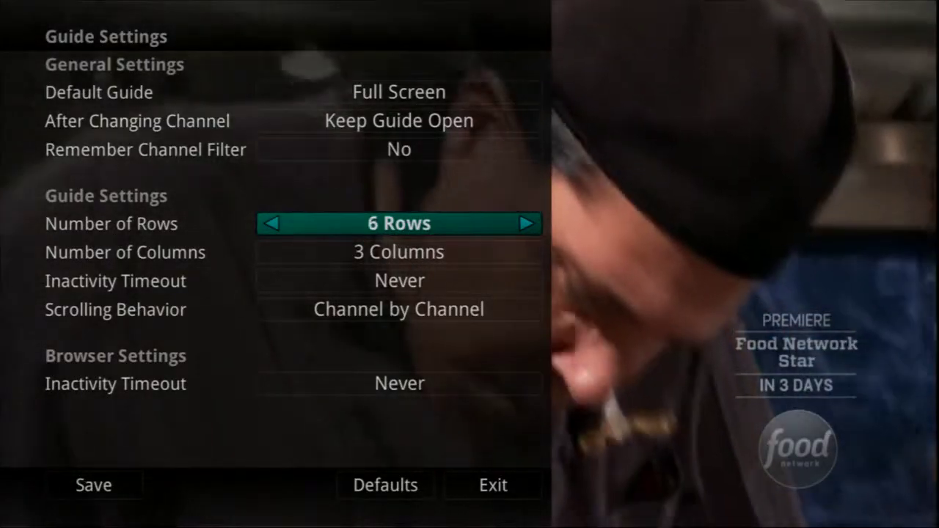
key("Right")
key("Right")
key("Right")
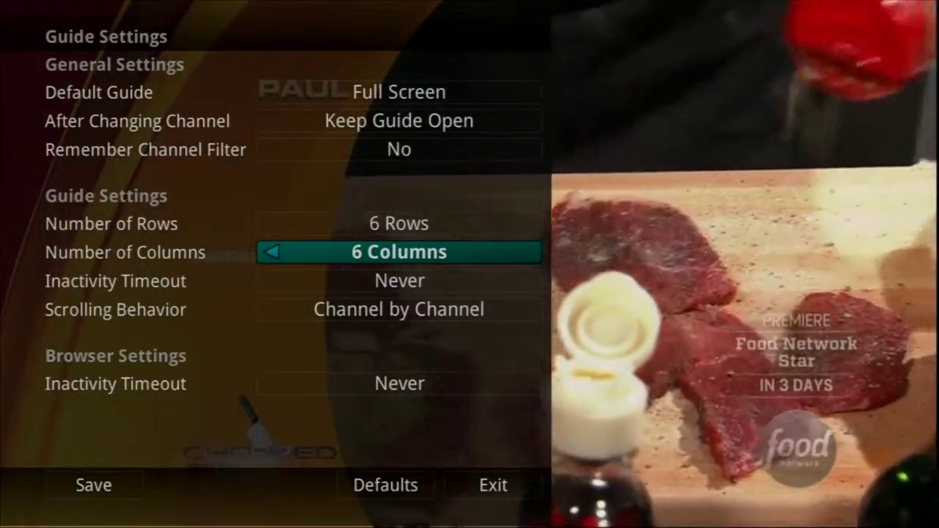
key("Escape")
key("g")
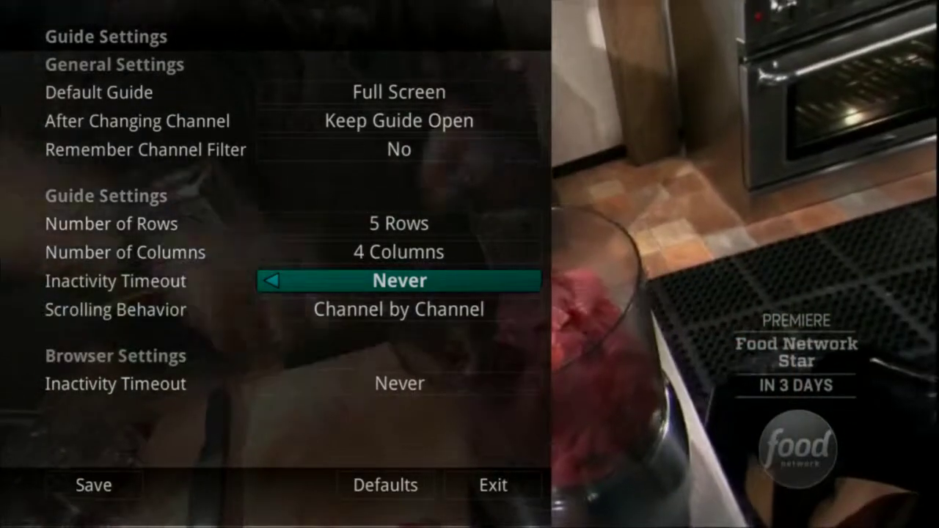
Shorten the guide Inactivity Timeout step by step from 2 Minutes down to 3 Seconds.
key("Right")
key("Left")
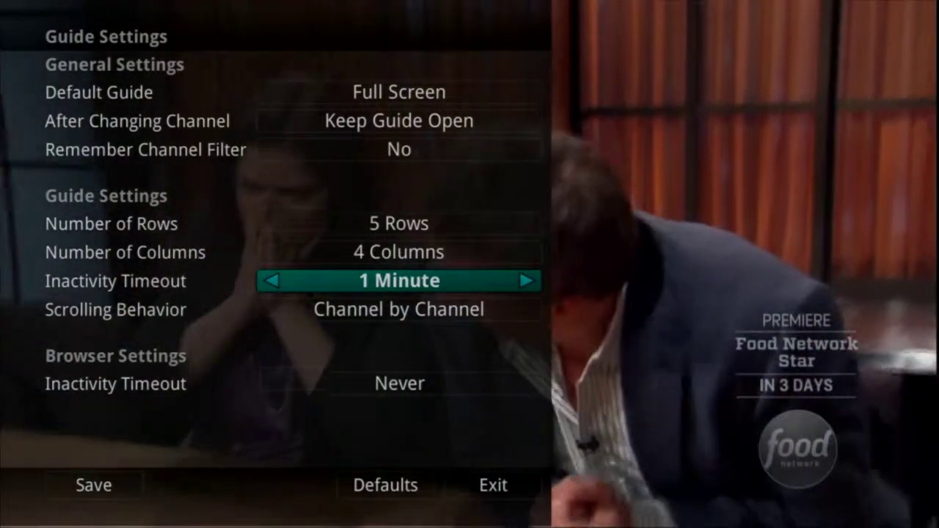
key("Left")
key("Left")
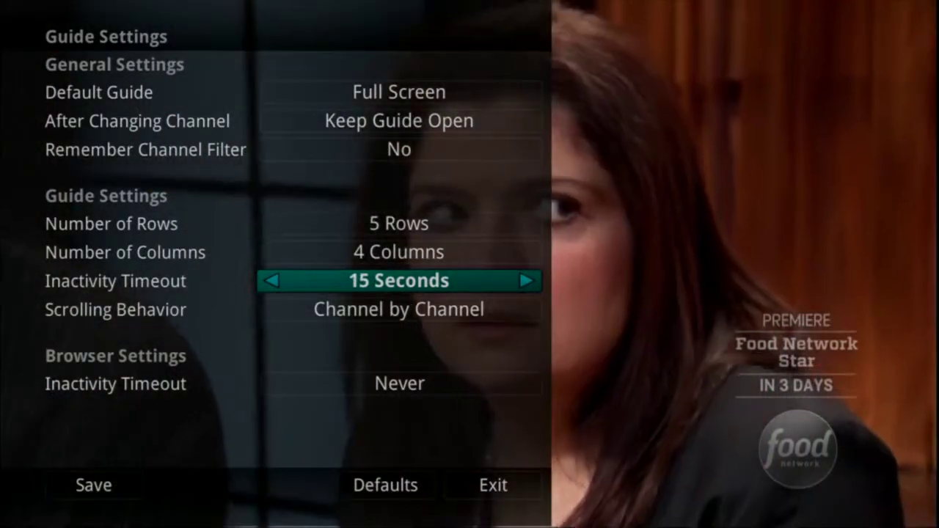
key("Left")
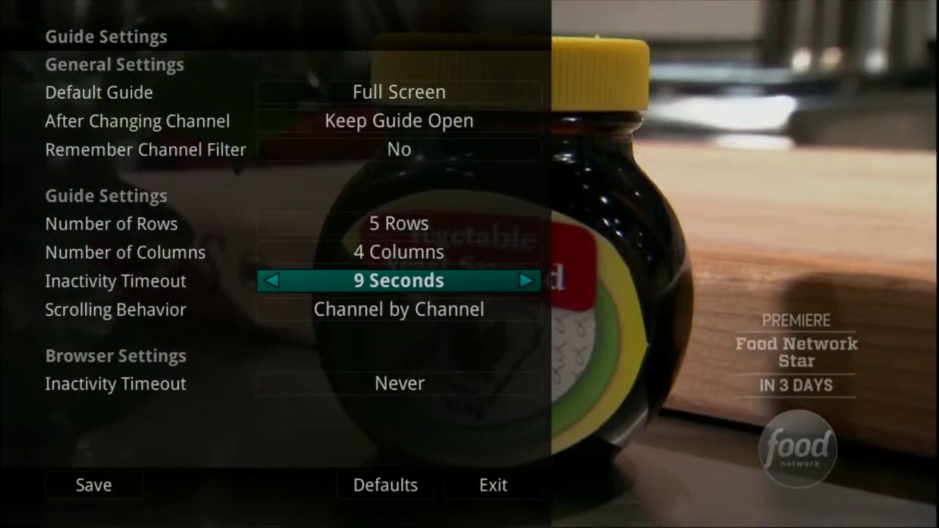
key("Left")
key("Left")
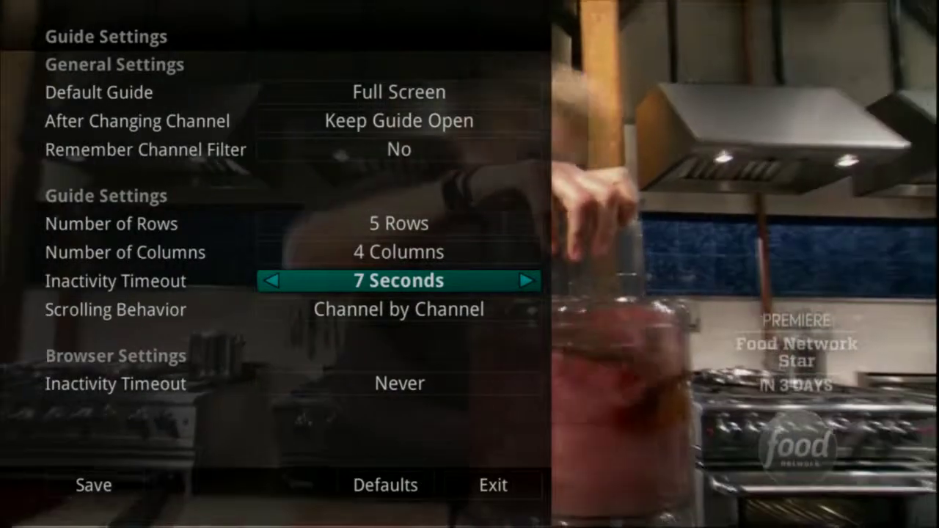
key("Left")
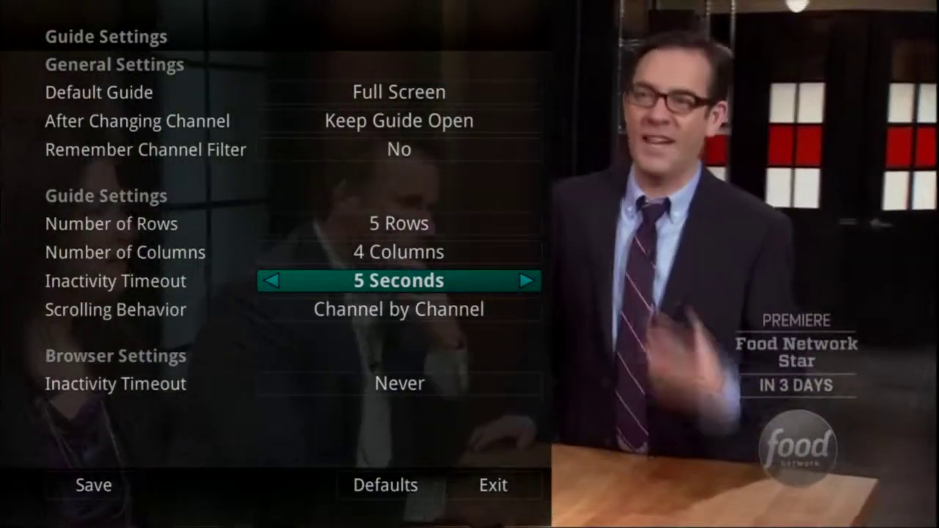
key("Left")
key("Left")
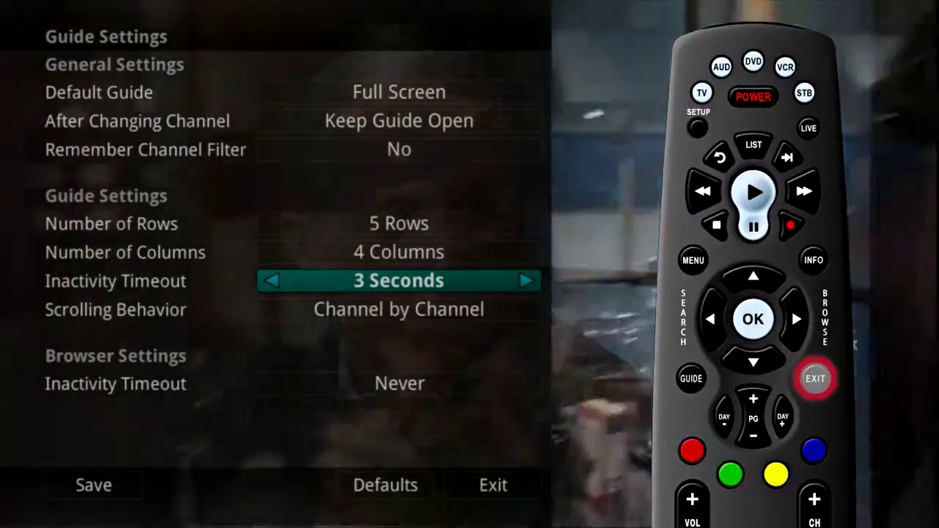
key("Left")
key("Left")
Set the guide timeout to 1 Second, then lower the browser Inactivity Timeout to 4 Seconds.
key("Down")
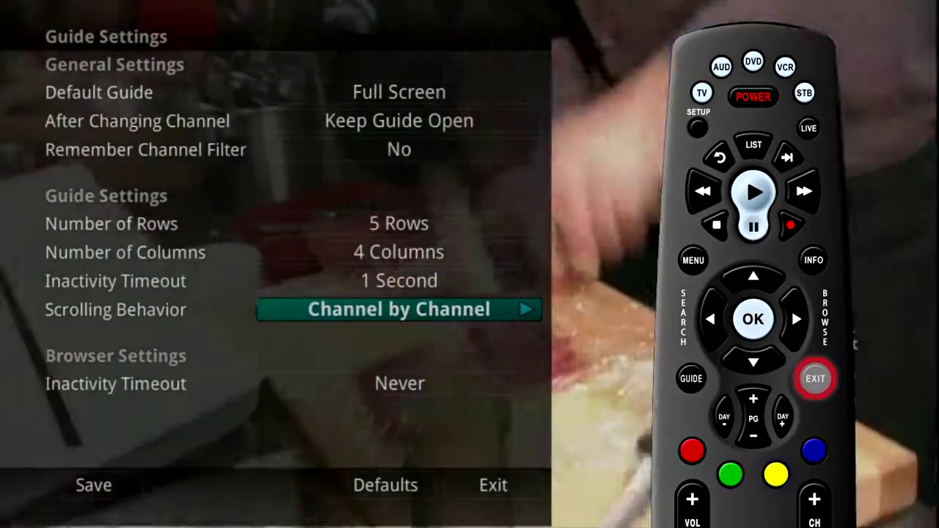
key("Right")
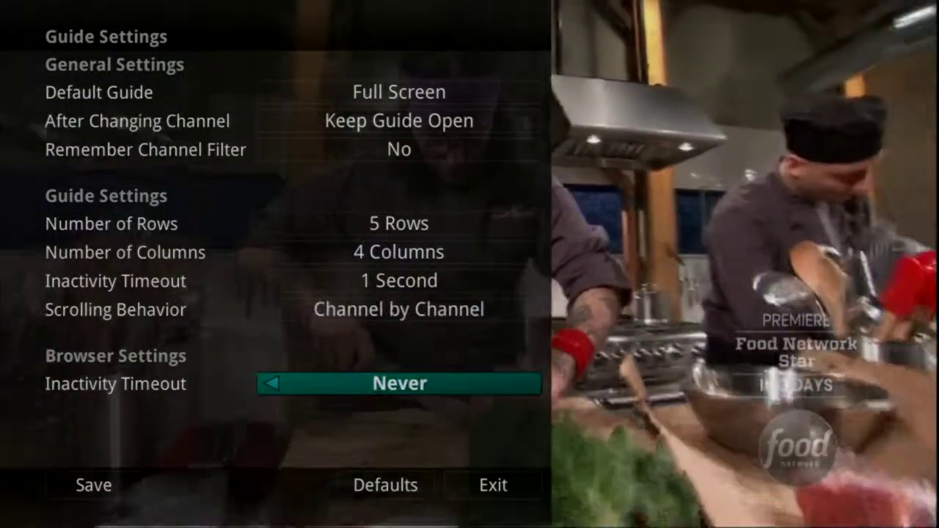
key("Left")
key("Left")
key("Left")
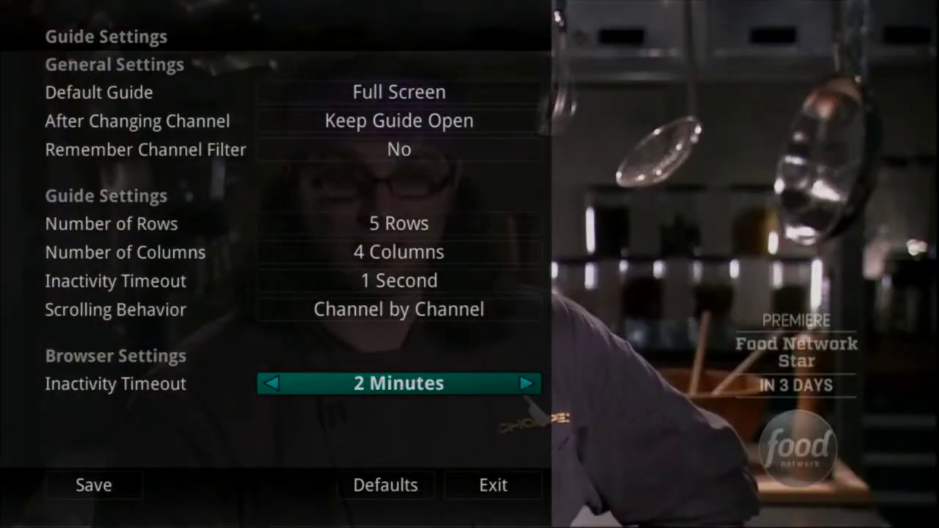
key("Left")
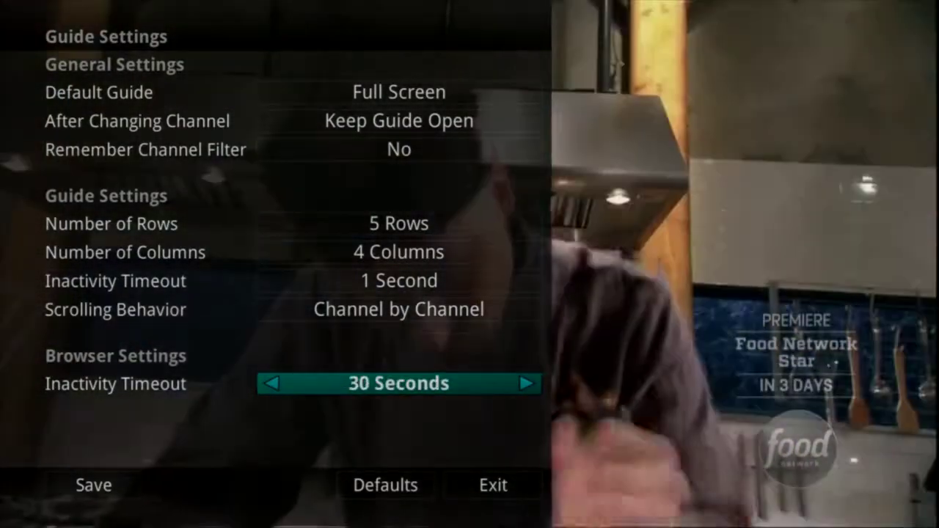
key("Left")
key("Left")
key("Left")
key("Left")
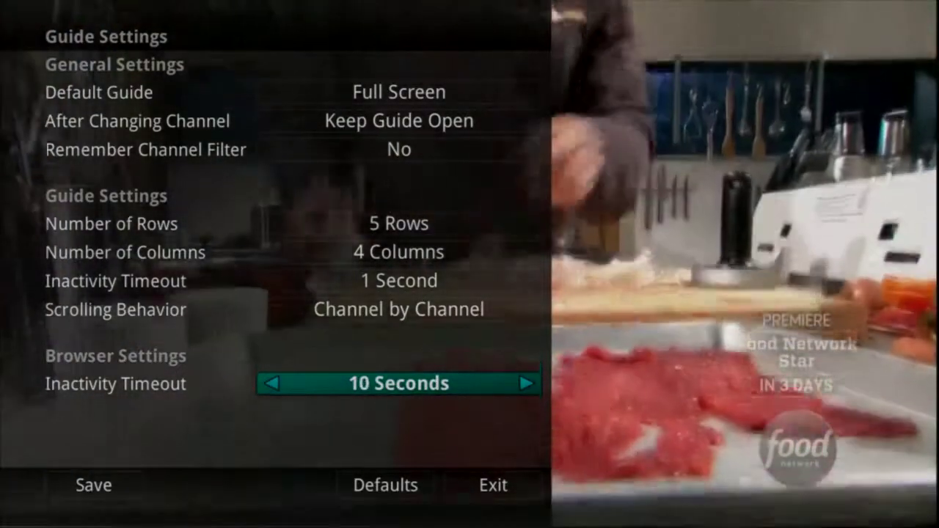
key("Left")
key("Left")
key("Left")
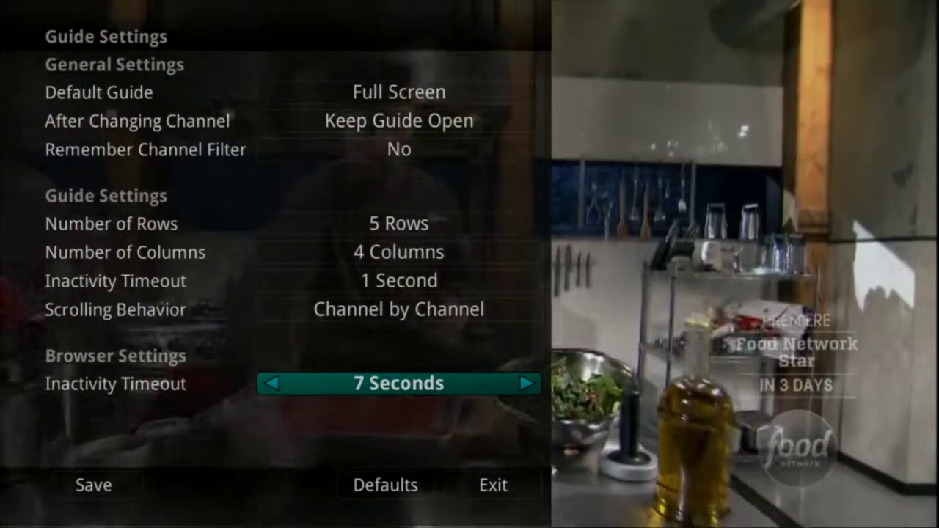
key("Left")
key("Left")
key("Left")
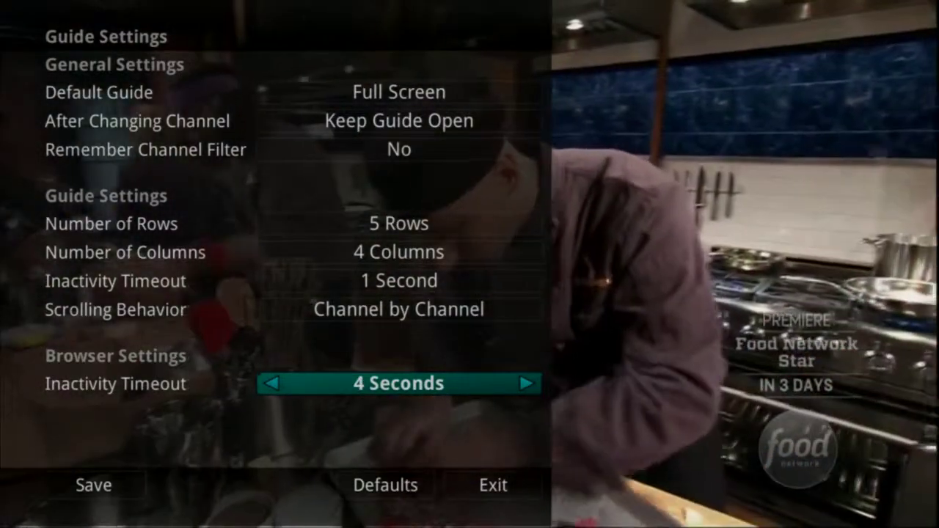
key("Left")
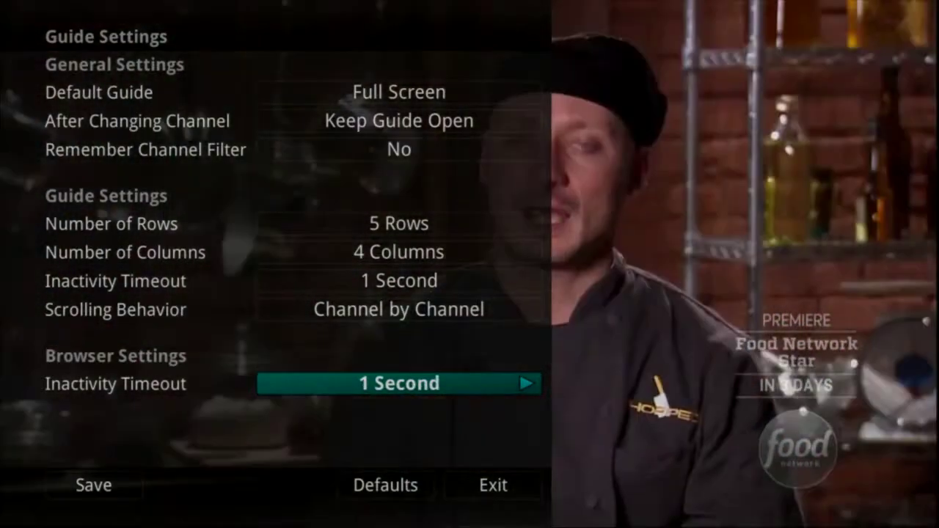
Move past Save, Exit and Defaults, then close Guide Settings to return to live TV.
key("Down")
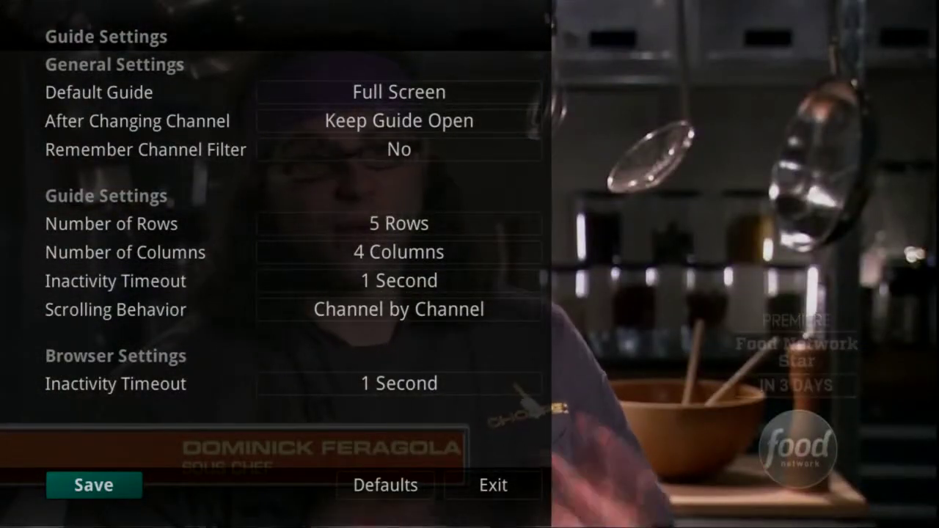
key("Right")
key("Right")
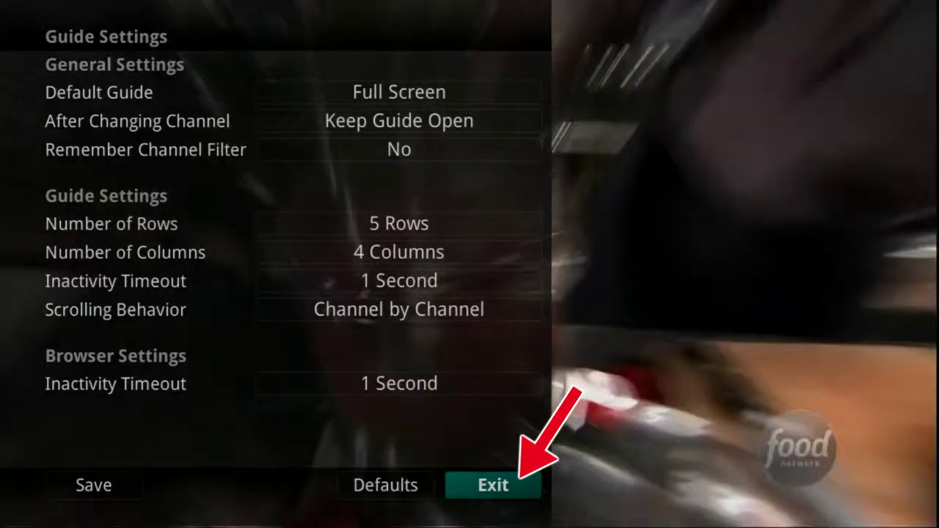
key("Left")
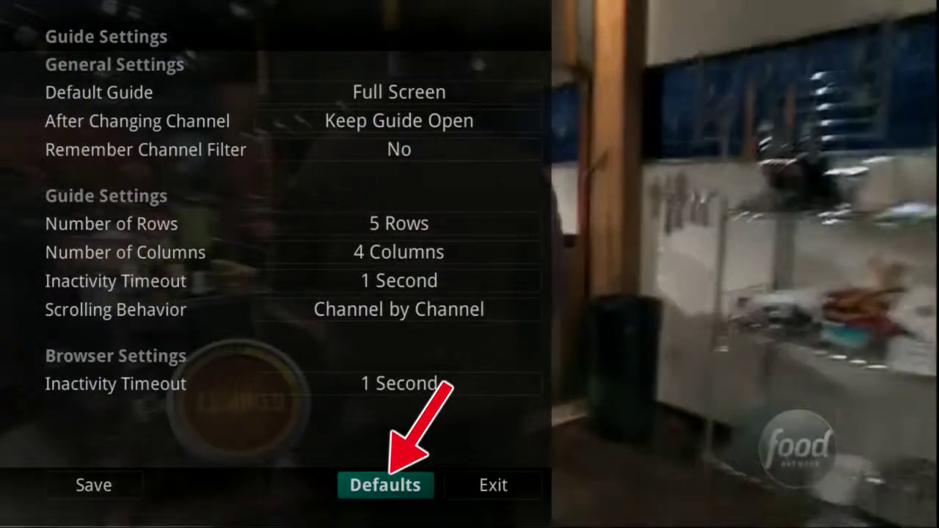
key("Return")
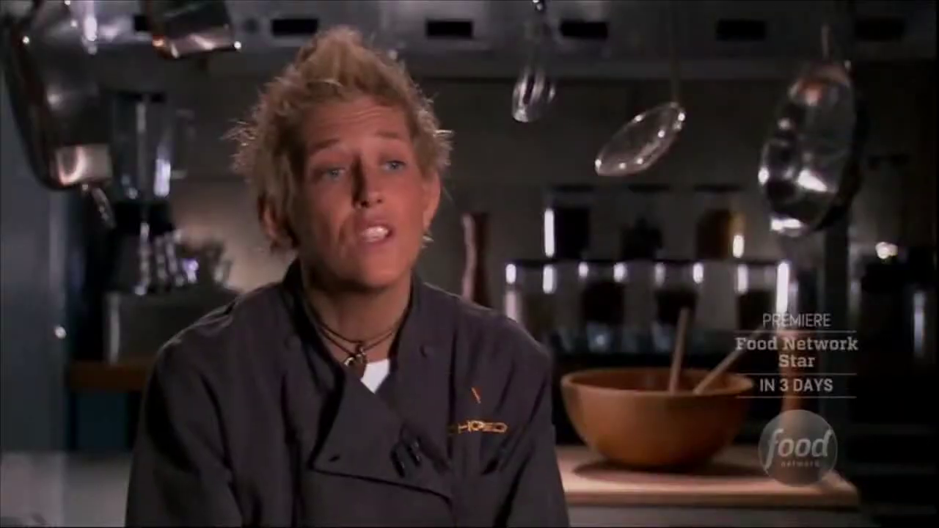
Bring up the main settings menu to reach Recording Settings.
key("Menu")
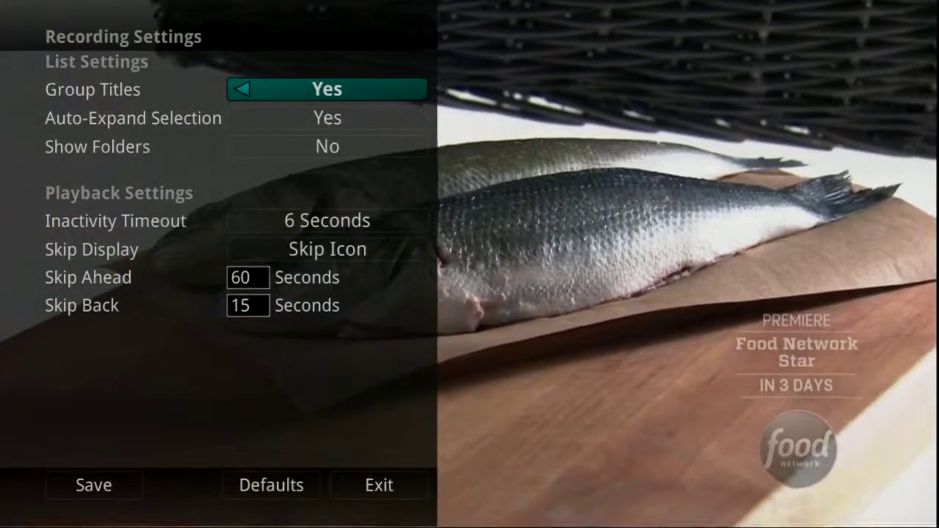
Set Group Titles to No and Auto-Expand Selection to Yes, leaving Show Folders at No.
key("Left")
key("Down")
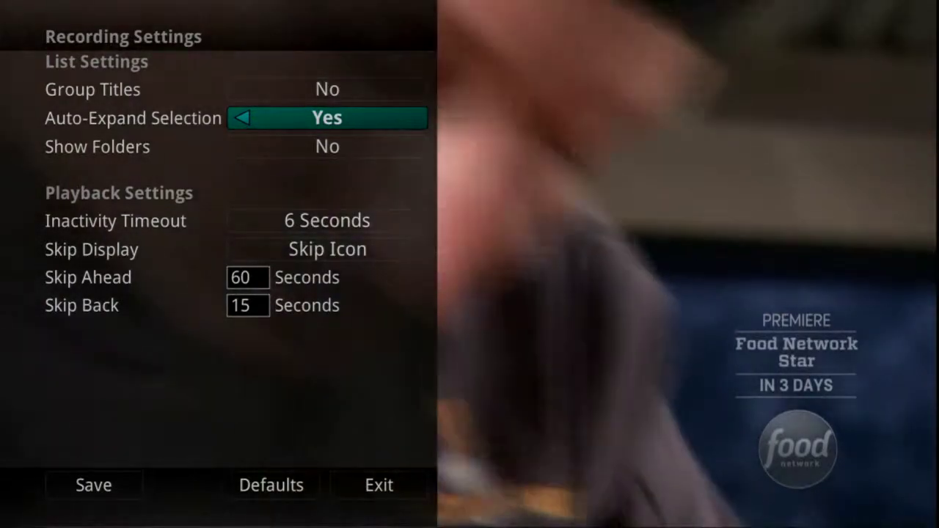
key("Left")
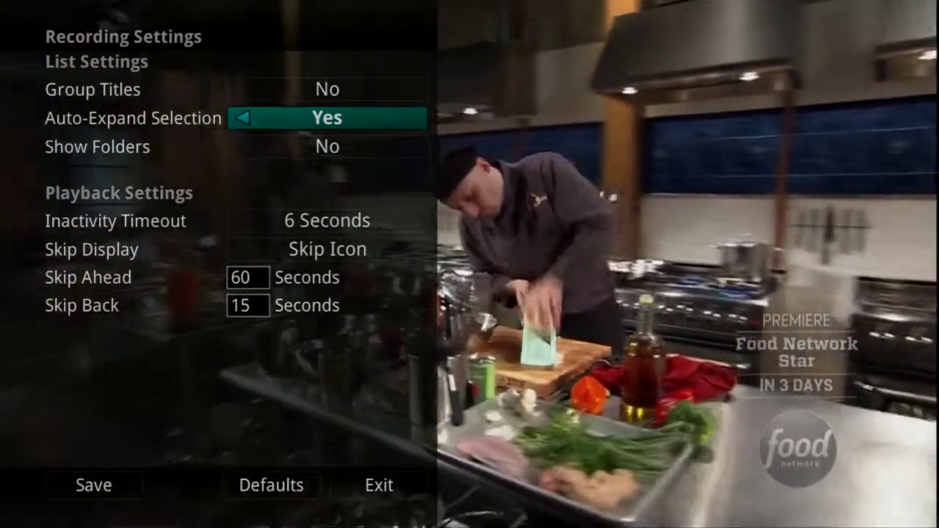
key("Down")
key("Right")
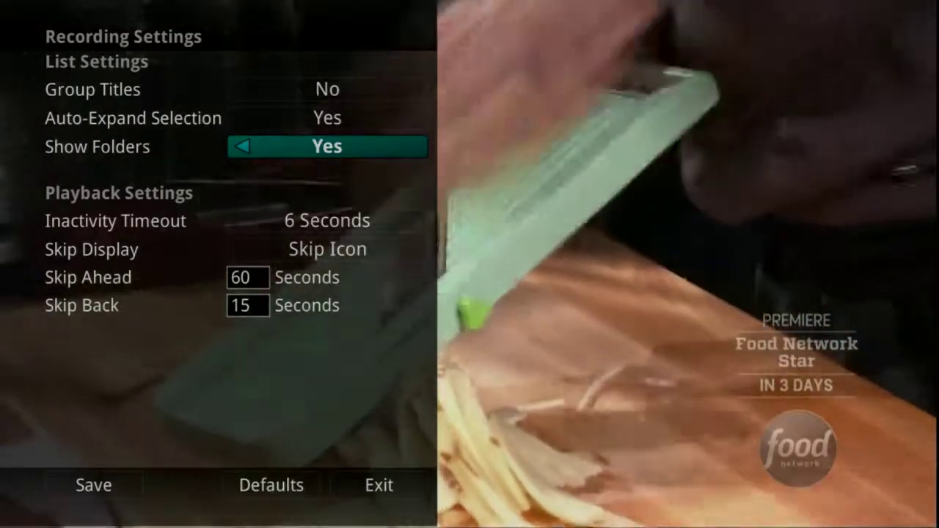
key("Left")
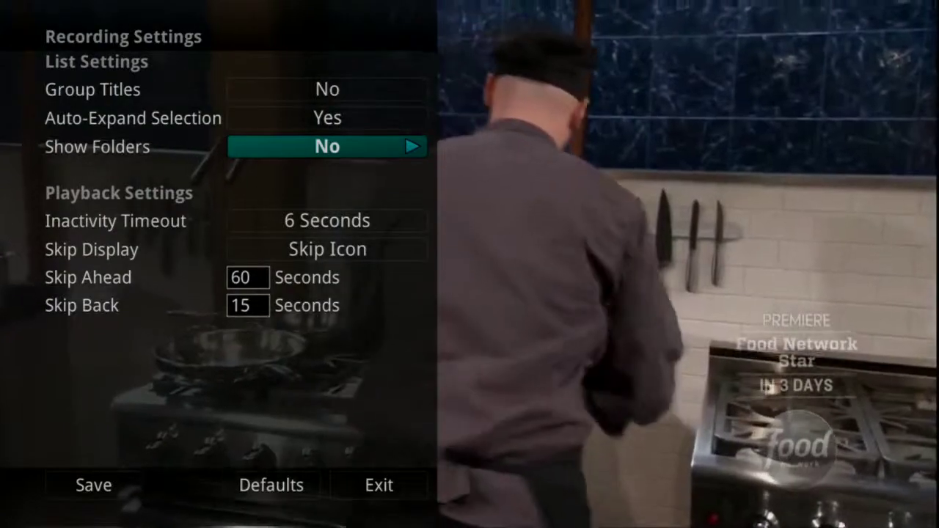
Raise the playback Inactivity Timeout to Never and leave Skip Display on Skip Icon.
key("Down")
key("Right")
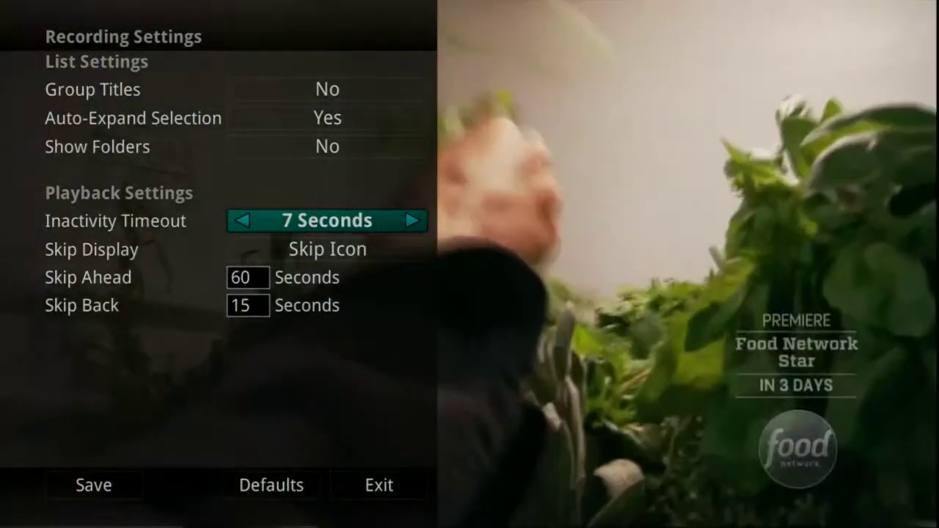
key("Right")
key("Right")
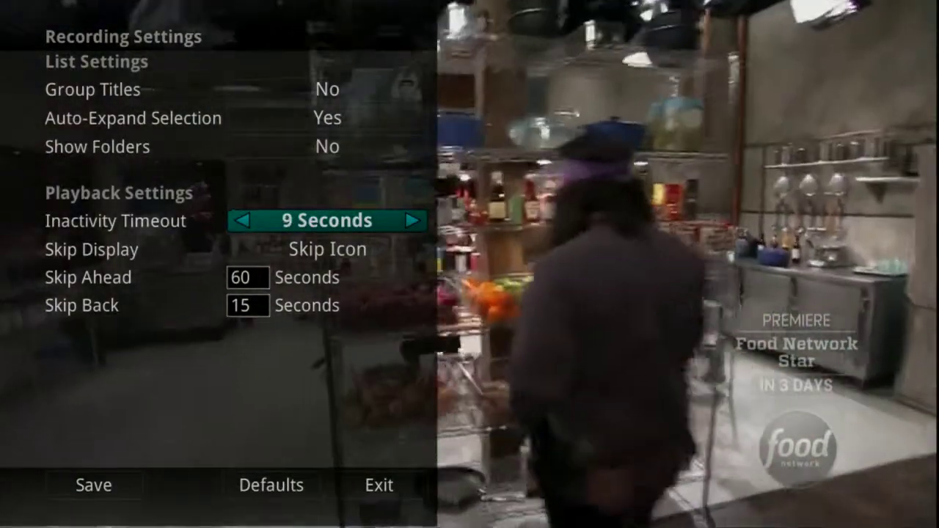
key("Right")
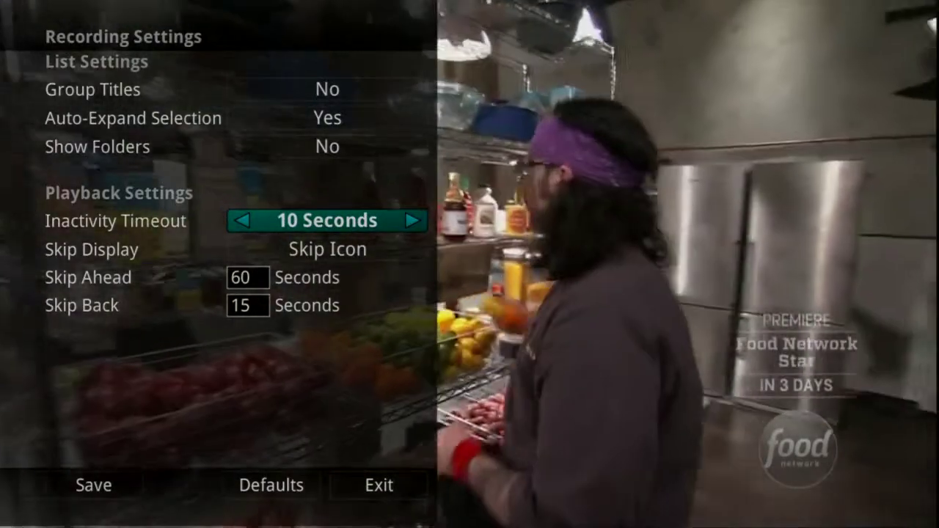
key("Right")
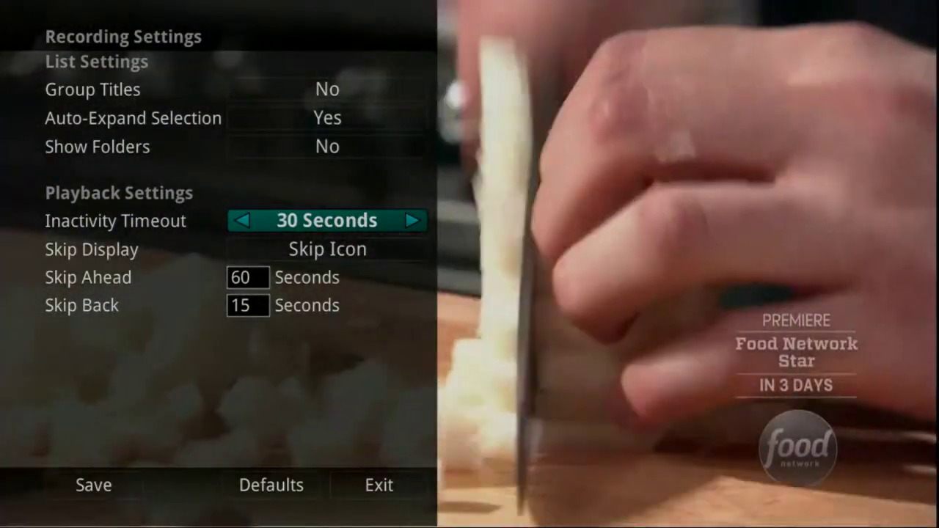
key("Right")
key("Right")
key("Right")
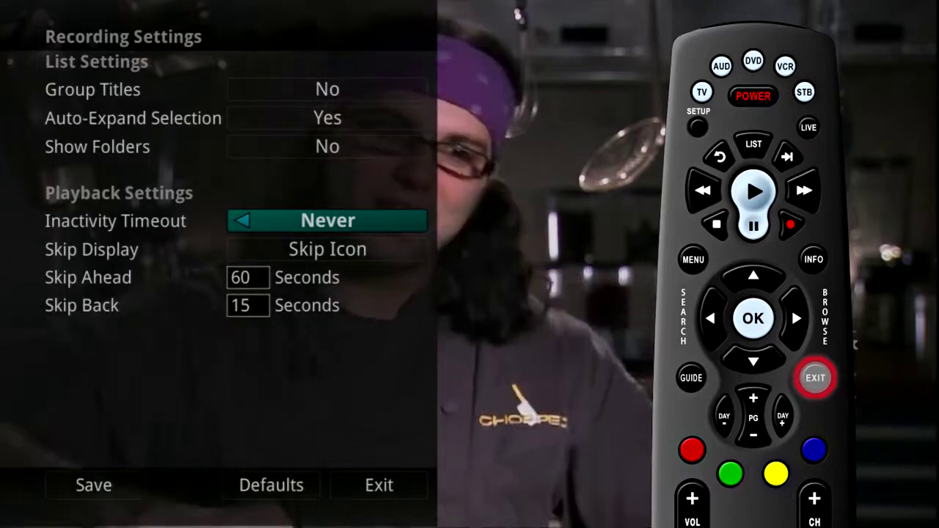
key("Down")
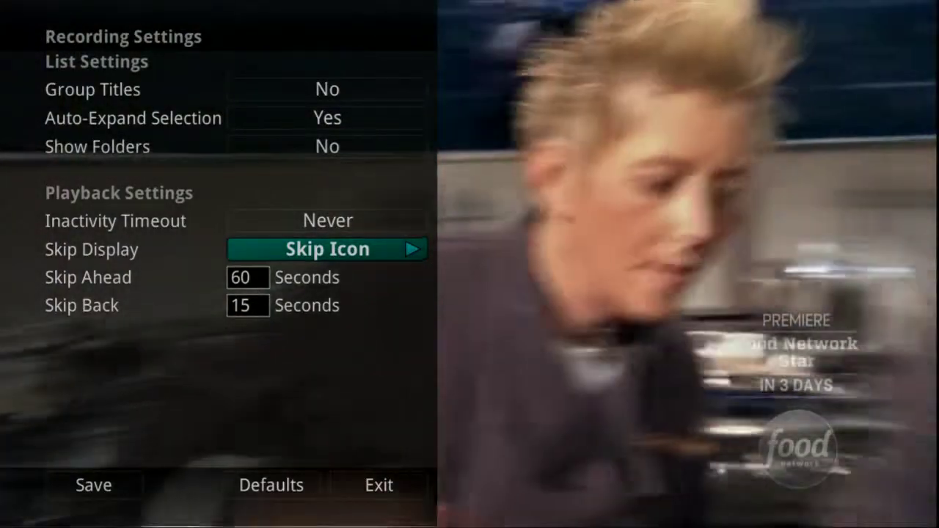
key("Right")
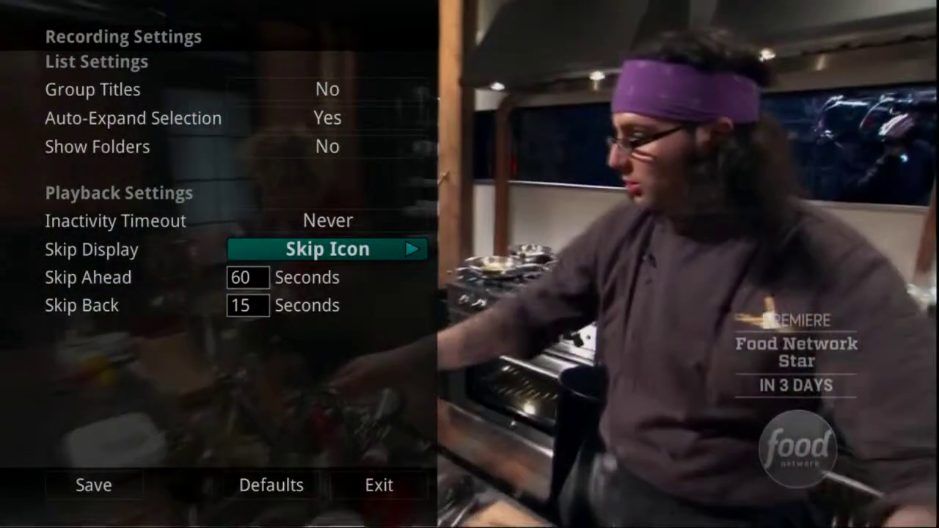
Set Skip Ahead to 1 second and begin entering 999 into Skip Back.
key("Down")
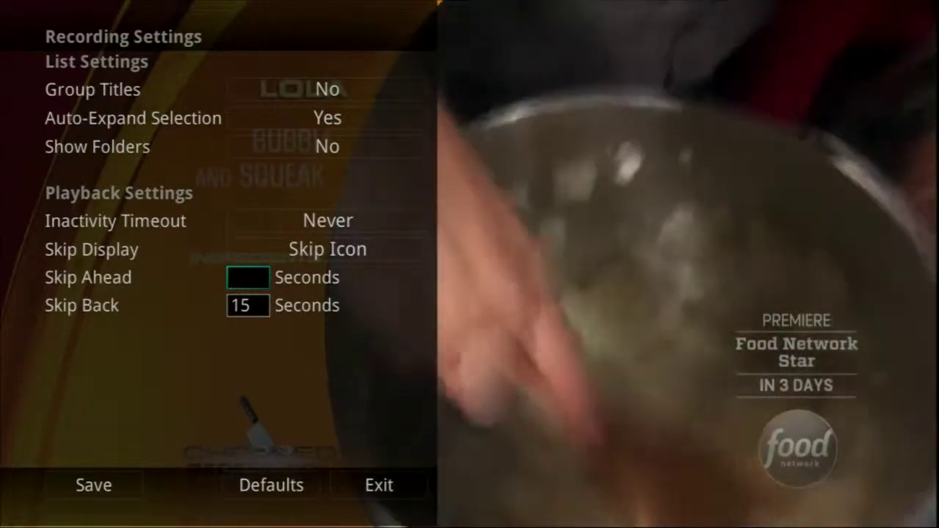
type("1")
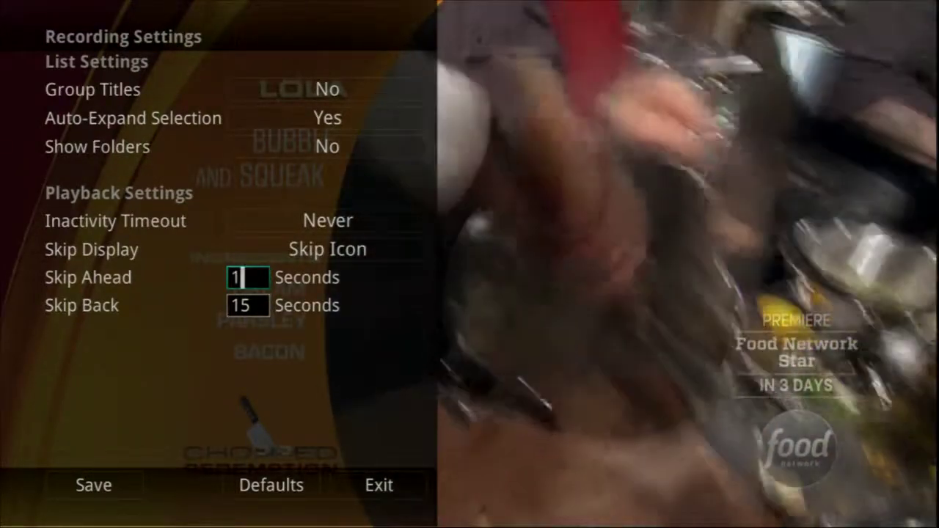
key("Down")
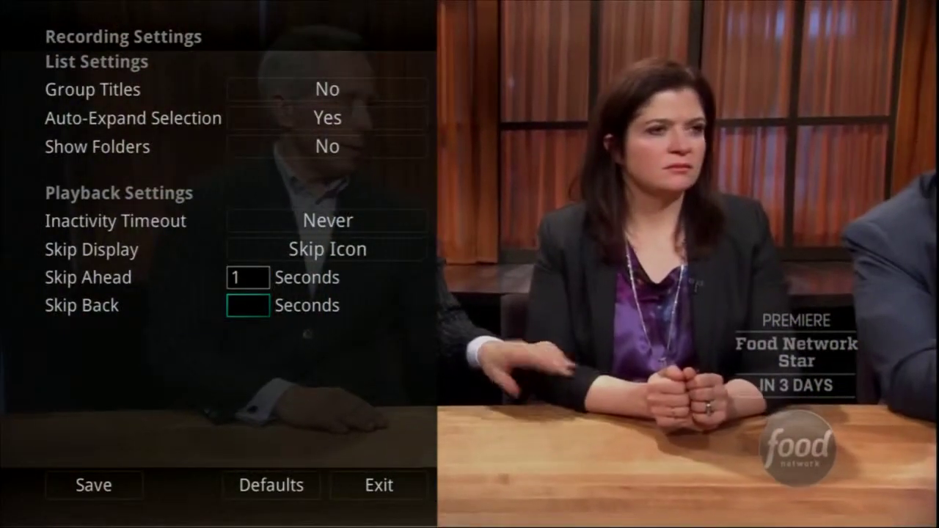
type("999")
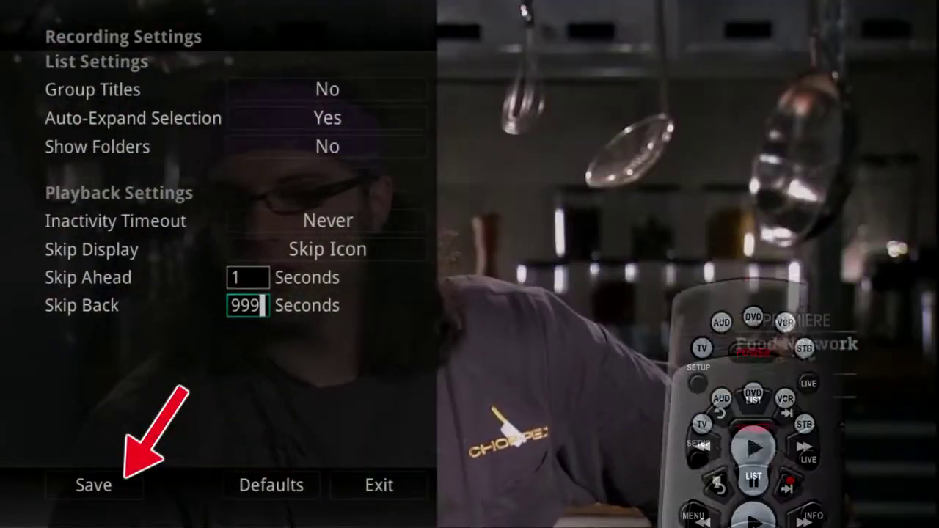
Save Recording Settings with Skip Ahead 1 and Skip Back 999 seconds, then exit.
key("Return")
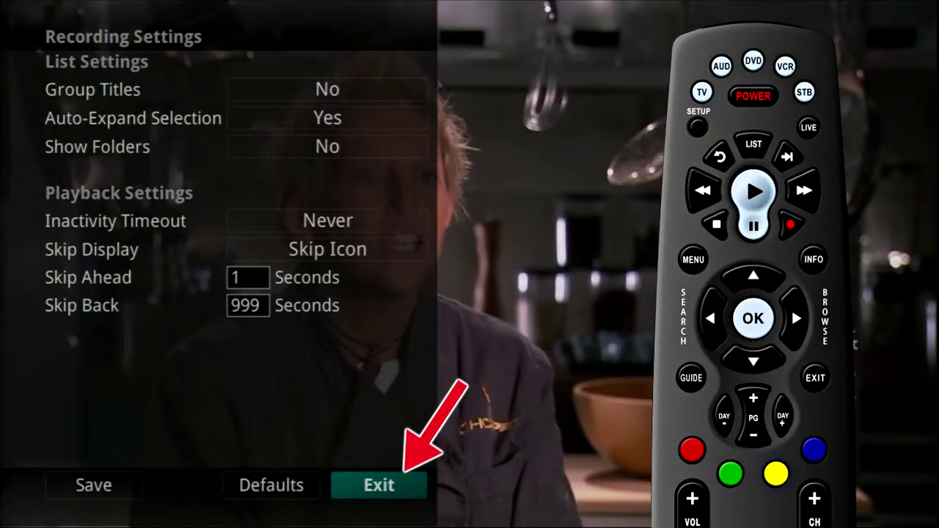
key("Return")
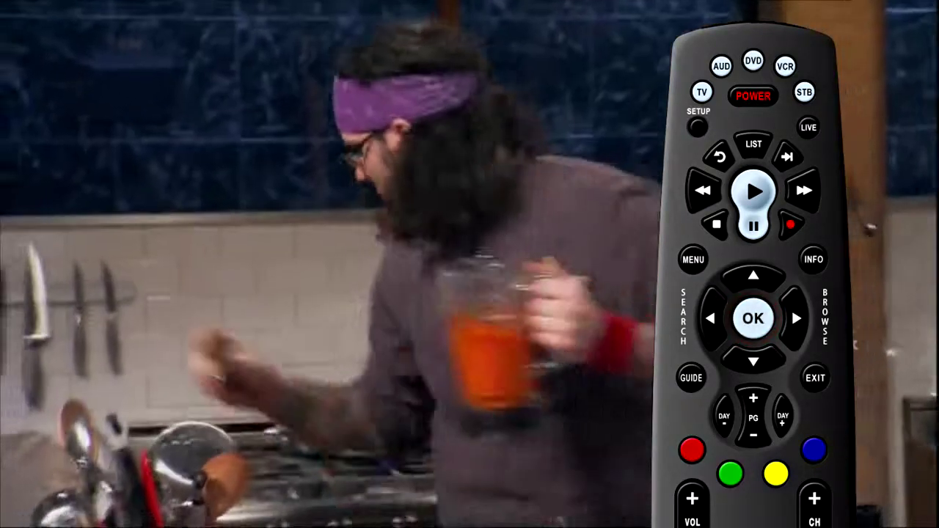